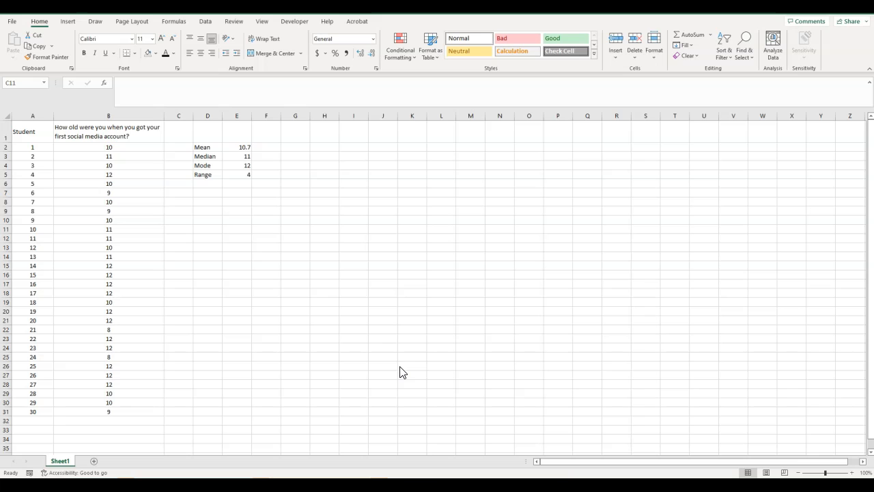
# - Enter the heading "Frequency Table" in cell C12
pyautogui.click(199, 238)
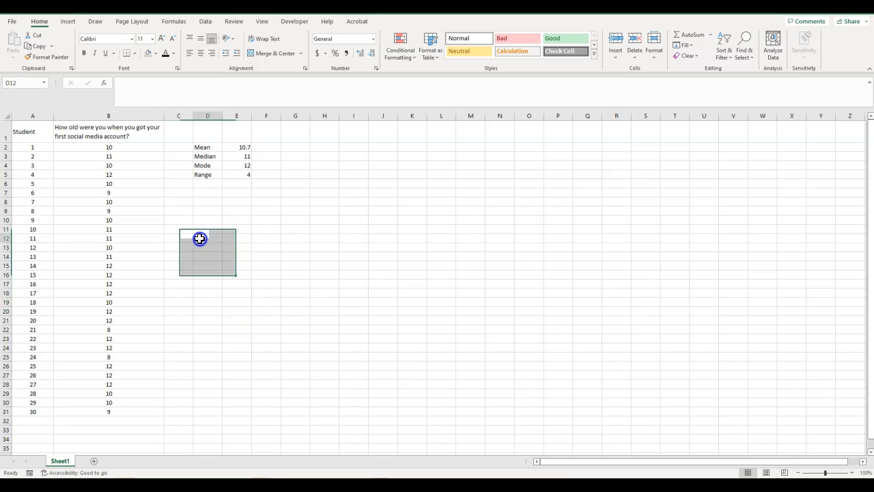
pyautogui.click(182, 237)
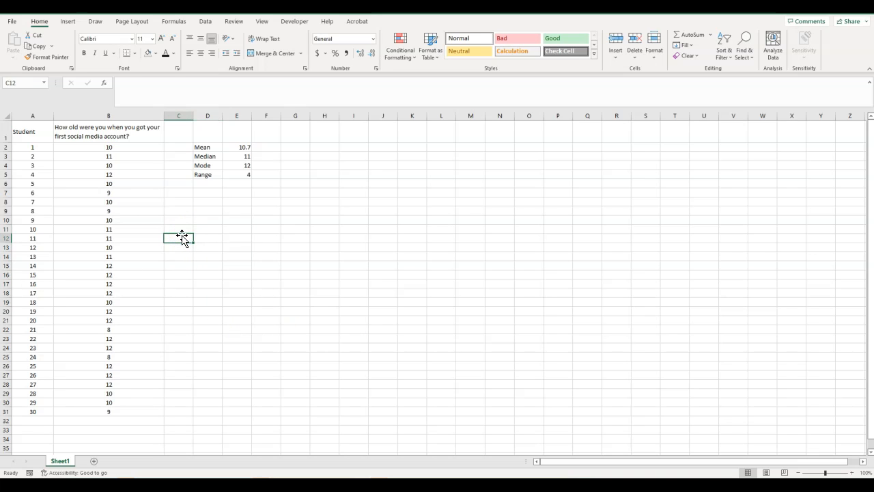
pyautogui.write('Frequen')
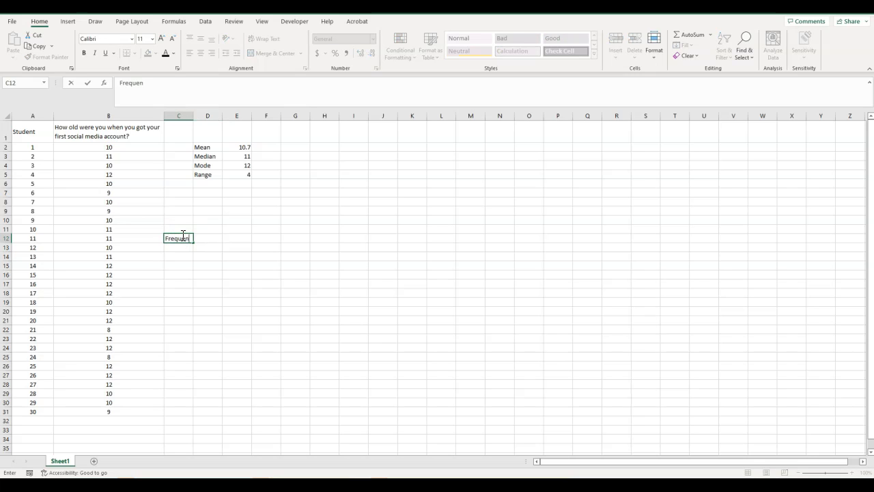
pyautogui.write('cy Table')
pyautogui.press('Return')
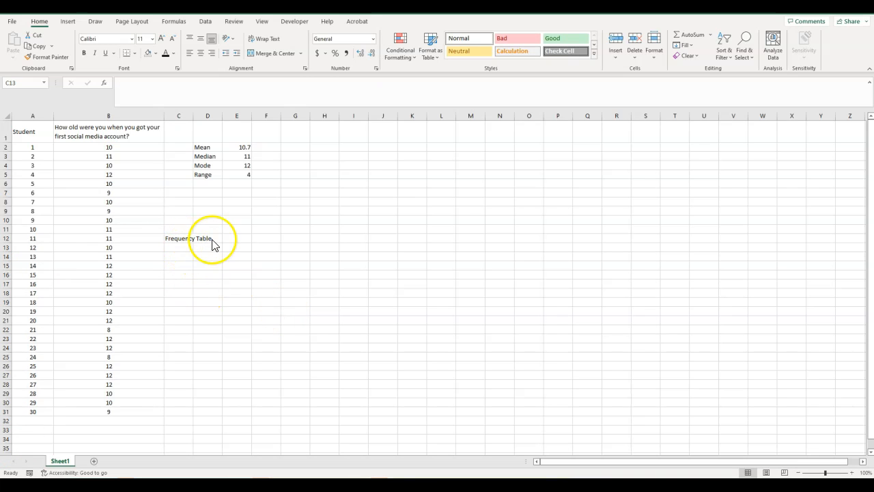
# - List the ages 8, 9, 10, 11 and 12 in cells C13 to C17 below the heading
pyautogui.click(181, 246)
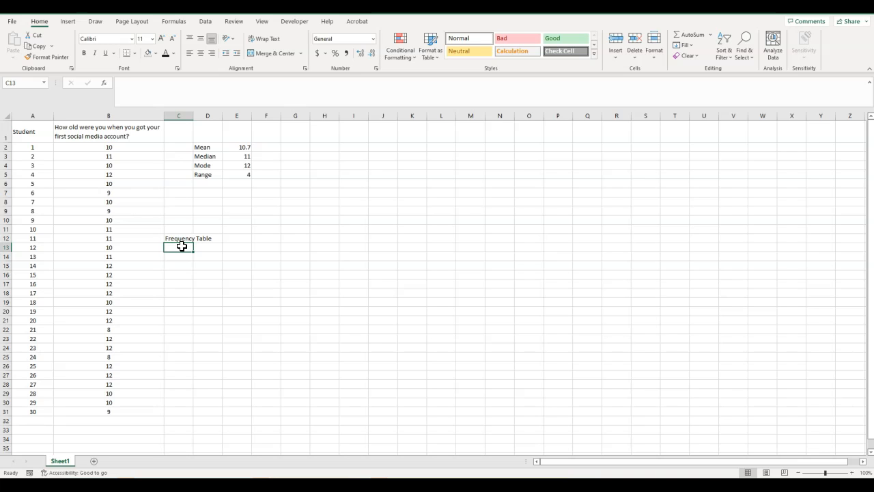
pyautogui.write('8')
pyautogui.press('Return')
pyautogui.write('9')
pyautogui.press('Return')
pyautogui.write('10')
pyautogui.press('Return')
pyautogui.write('11')
pyautogui.press('Return')
pyautogui.write('12')
pyautogui.press('Return')
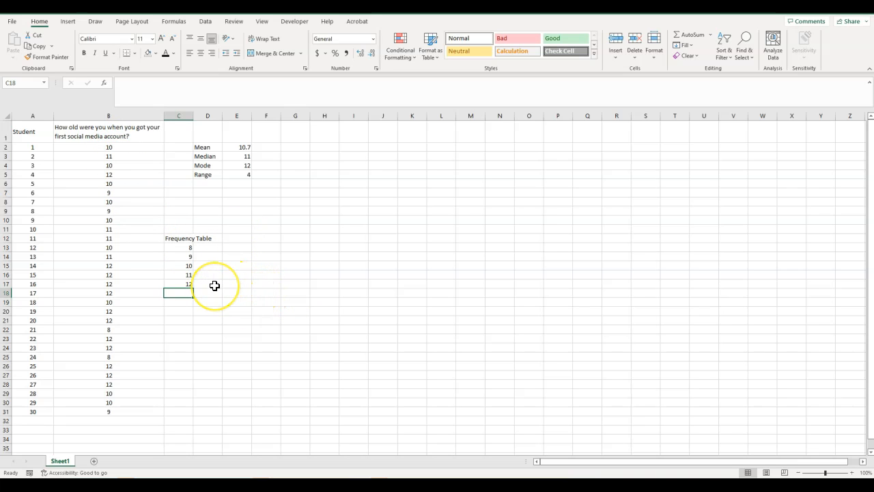
# - Tally the first two students' answers by entering 1 beside age 10 in D15 and 1 beside age 11 in D16
pyautogui.click(125, 147)
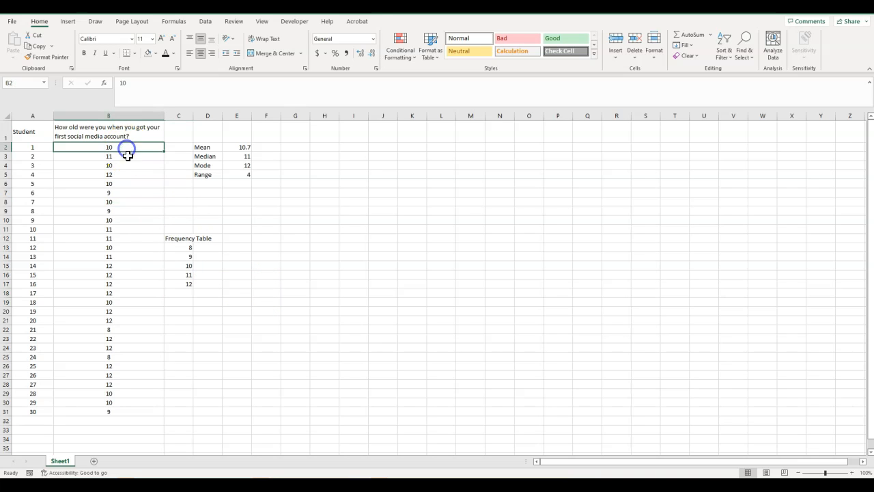
pyautogui.click(208, 266)
pyautogui.write('1')
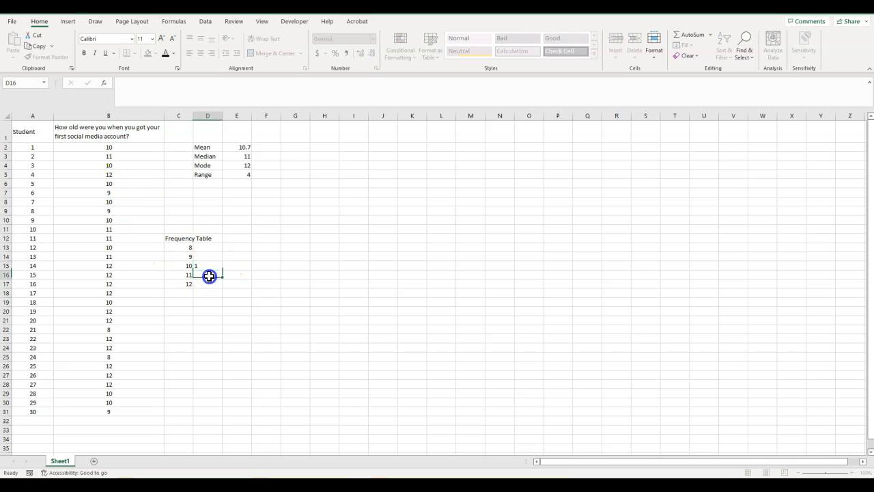
pyautogui.click(209, 276)
pyautogui.click(116, 157)
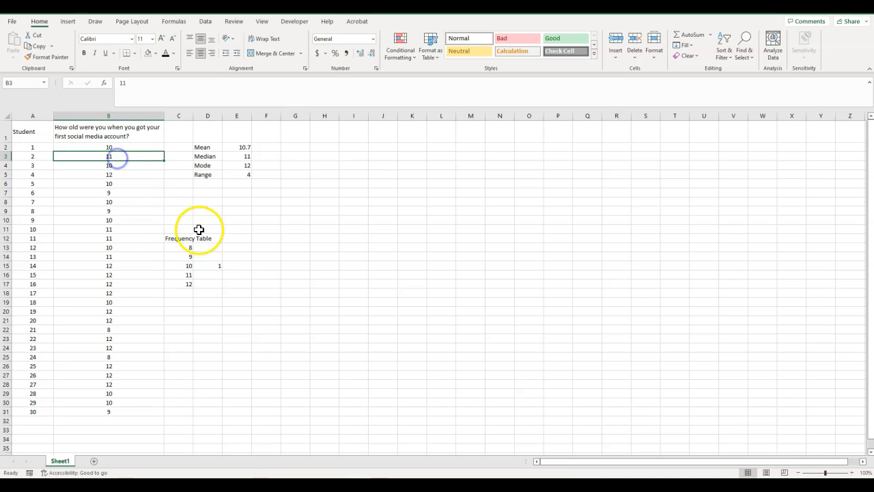
pyautogui.click(211, 274)
pyautogui.write('1')
pyautogui.click(219, 302)
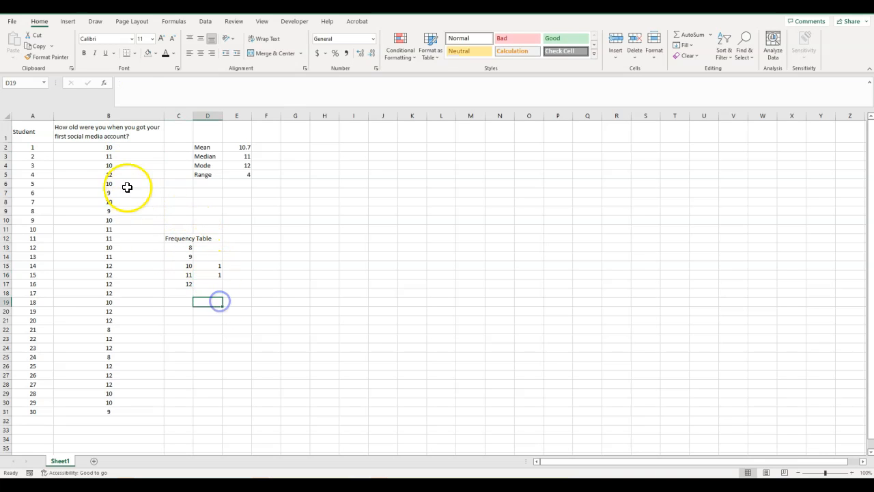
# - Continue the tally by raising the count for age 10 in D15 to 2, entering 1 for age 12 in D17, and setting D15 to 3
pyautogui.click(119, 166)
pyautogui.click(211, 267)
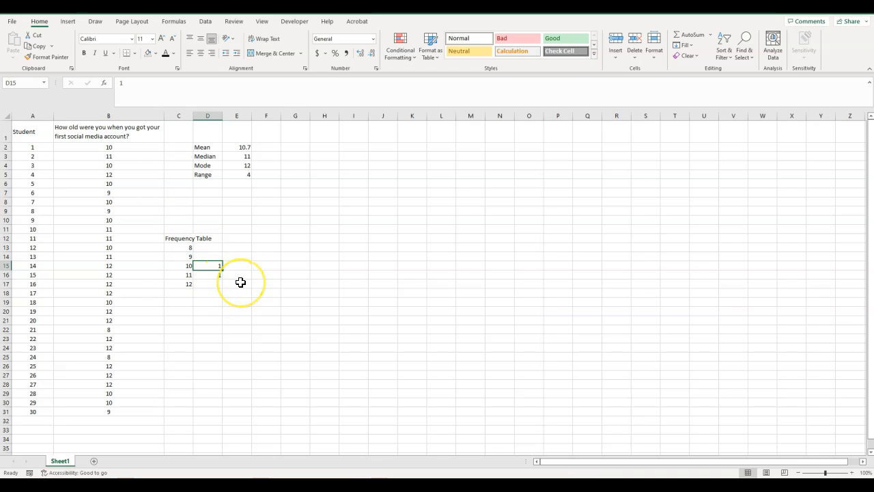
pyautogui.write('2')
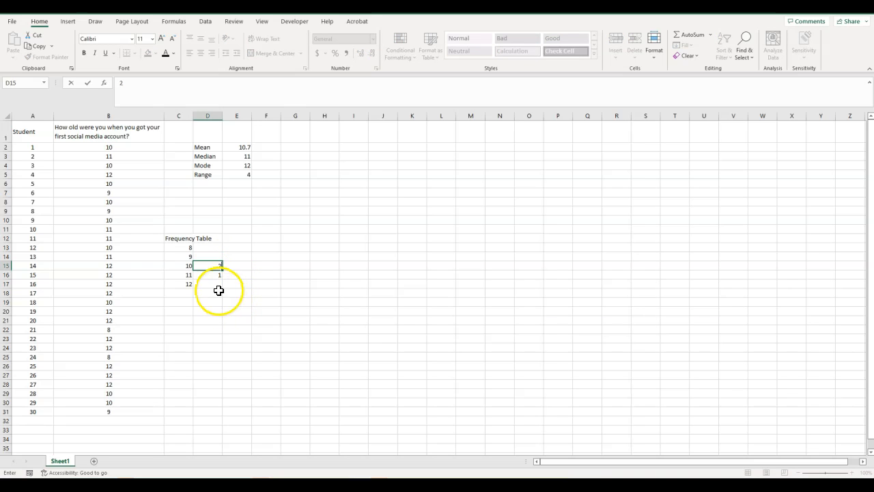
pyautogui.click(214, 284)
pyautogui.write('1')
pyautogui.click(212, 265)
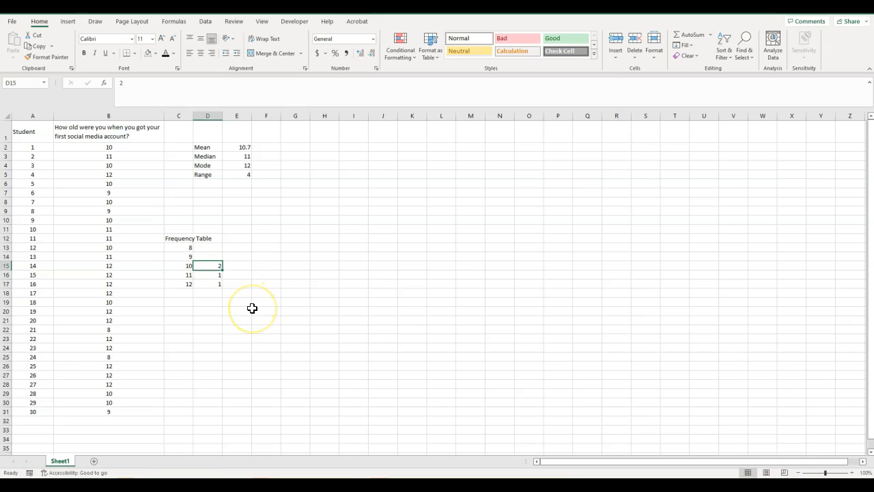
pyautogui.write('3')
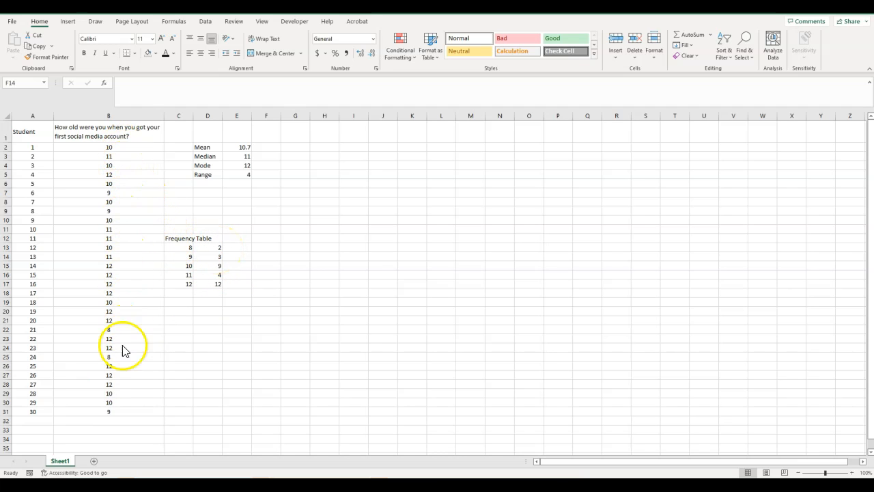
# - Check the total of the frequencies with =sum(D13:D17) in cell D19, and clear that cell
pyautogui.click(209, 301)
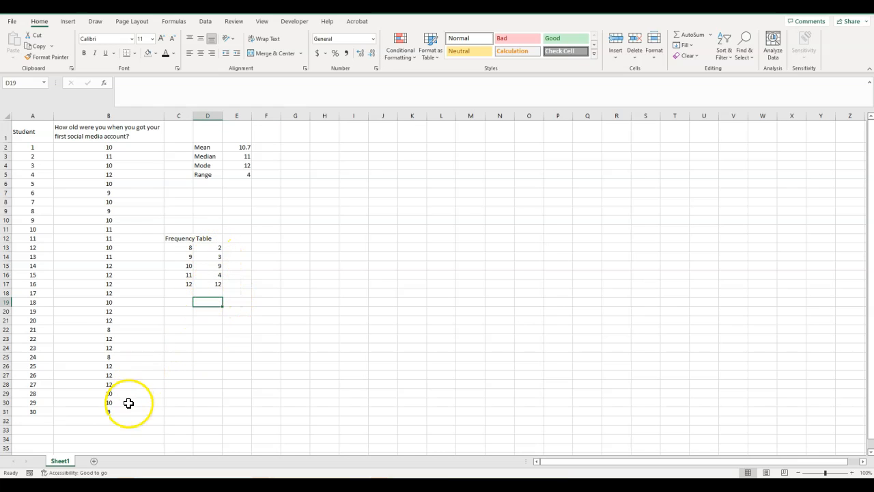
pyautogui.write('=sum(')
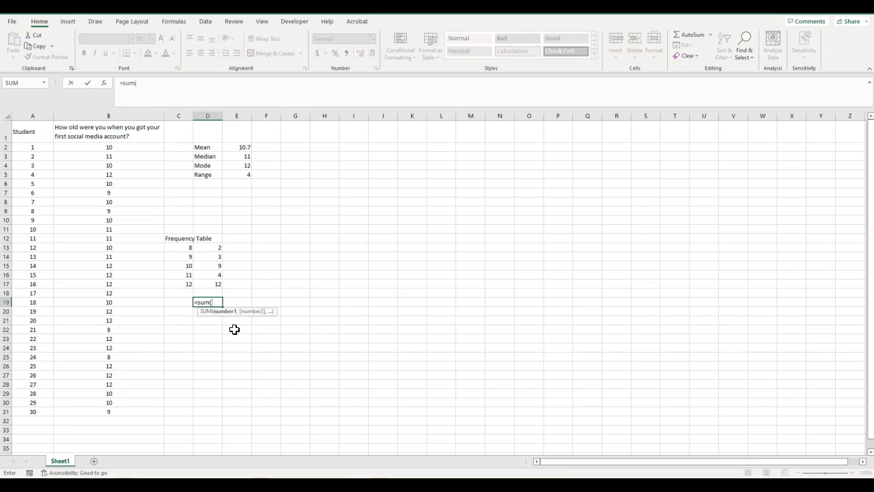
pyautogui.moveTo(214, 248); pyautogui.dragTo(212, 285)
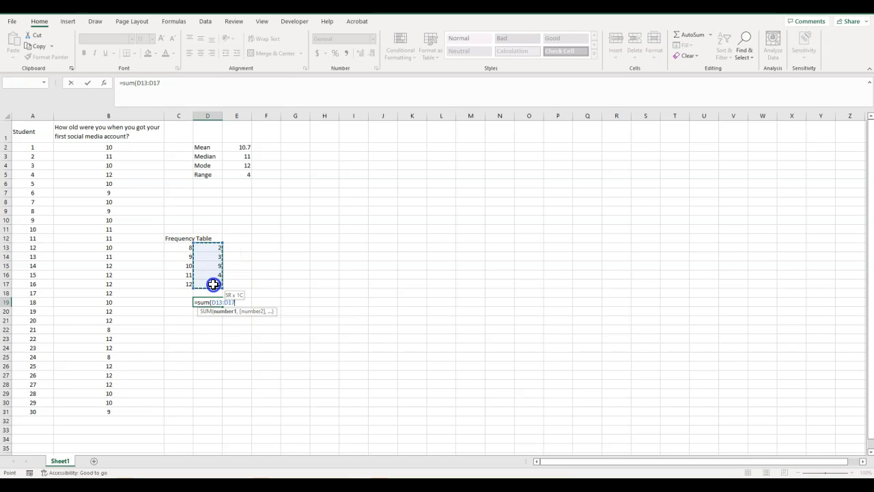
pyautogui.write(')')
pyautogui.press('Return')
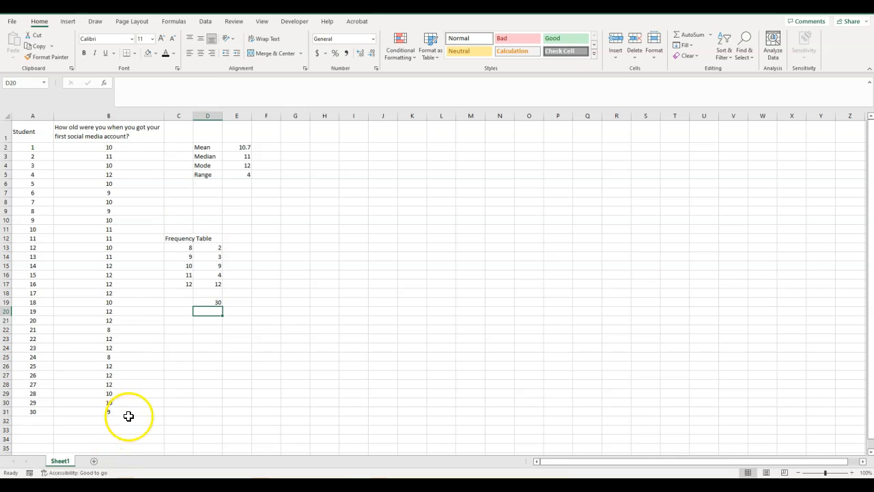
pyautogui.click(217, 303)
pyautogui.press('Delete')
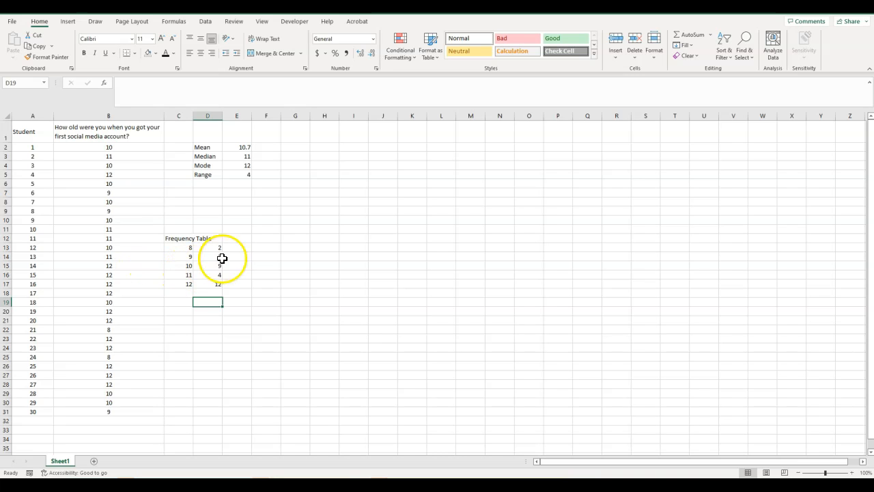
pyautogui.moveTo(218, 249); pyautogui.dragTo(216, 287)
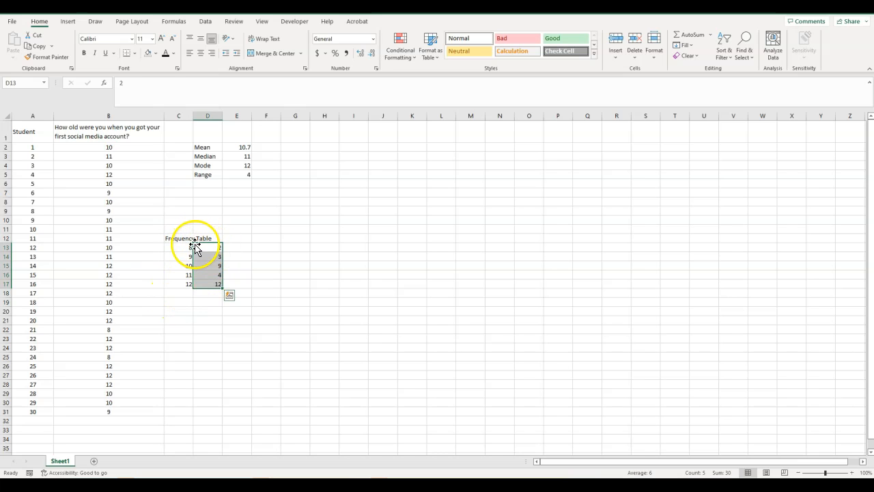
pyautogui.click(208, 320)
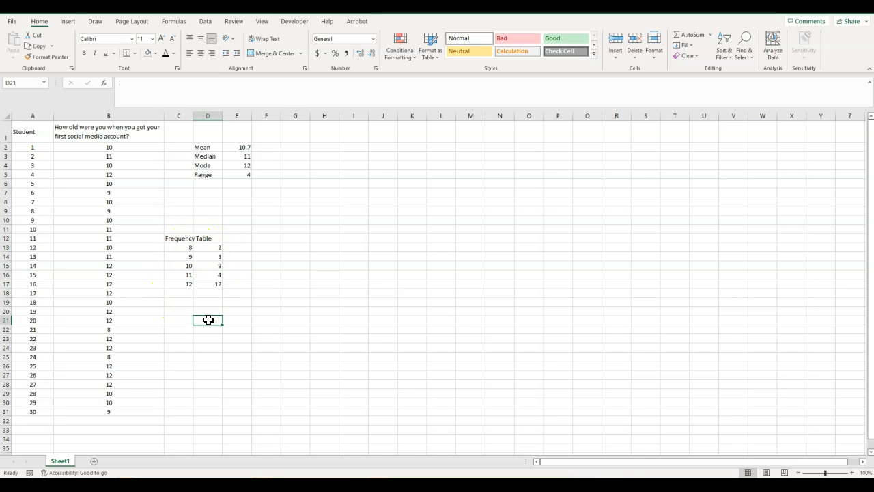